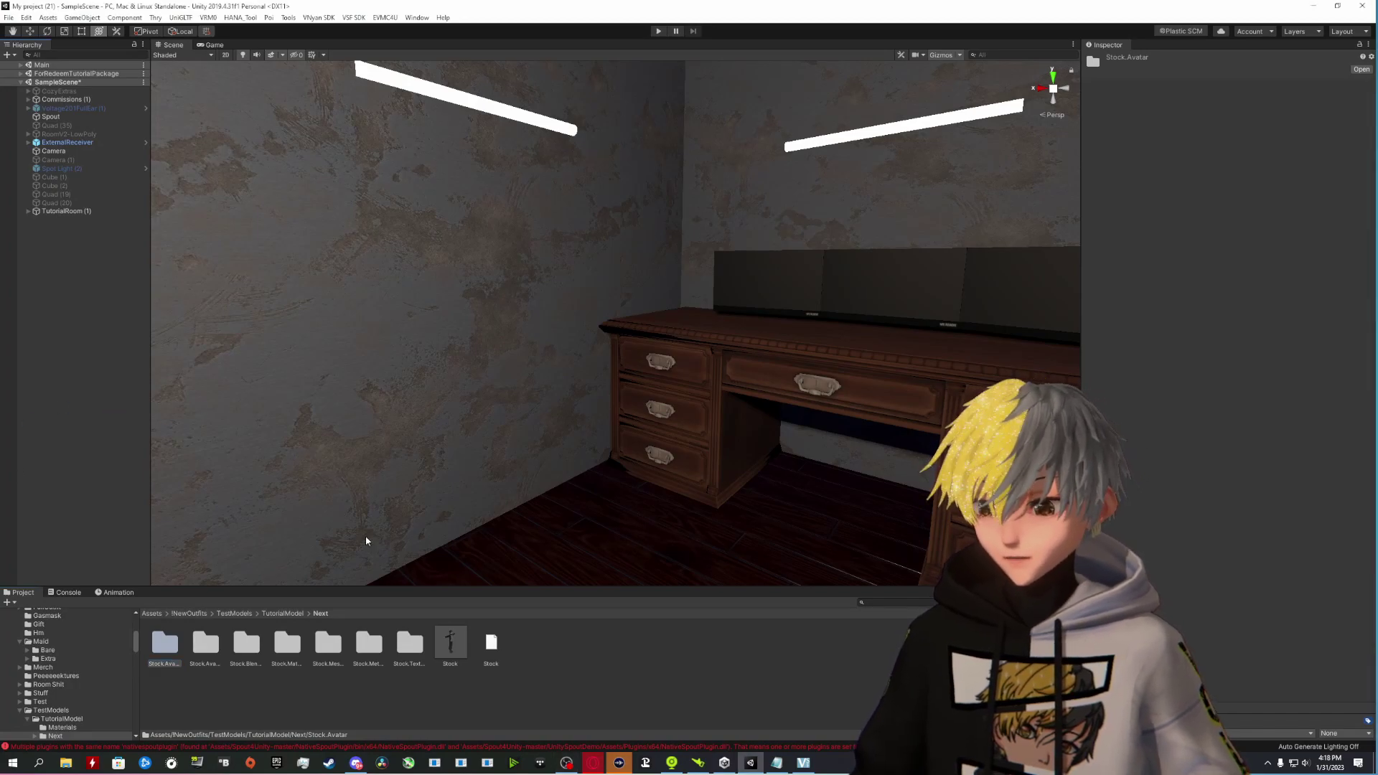
Step: Drag the Stock avatar prefab into the scene, then orbit the view toward the desk and wall
{"action": "left_click_drag", "start_coordinate": [453, 644], "coordinate": [78, 275]}
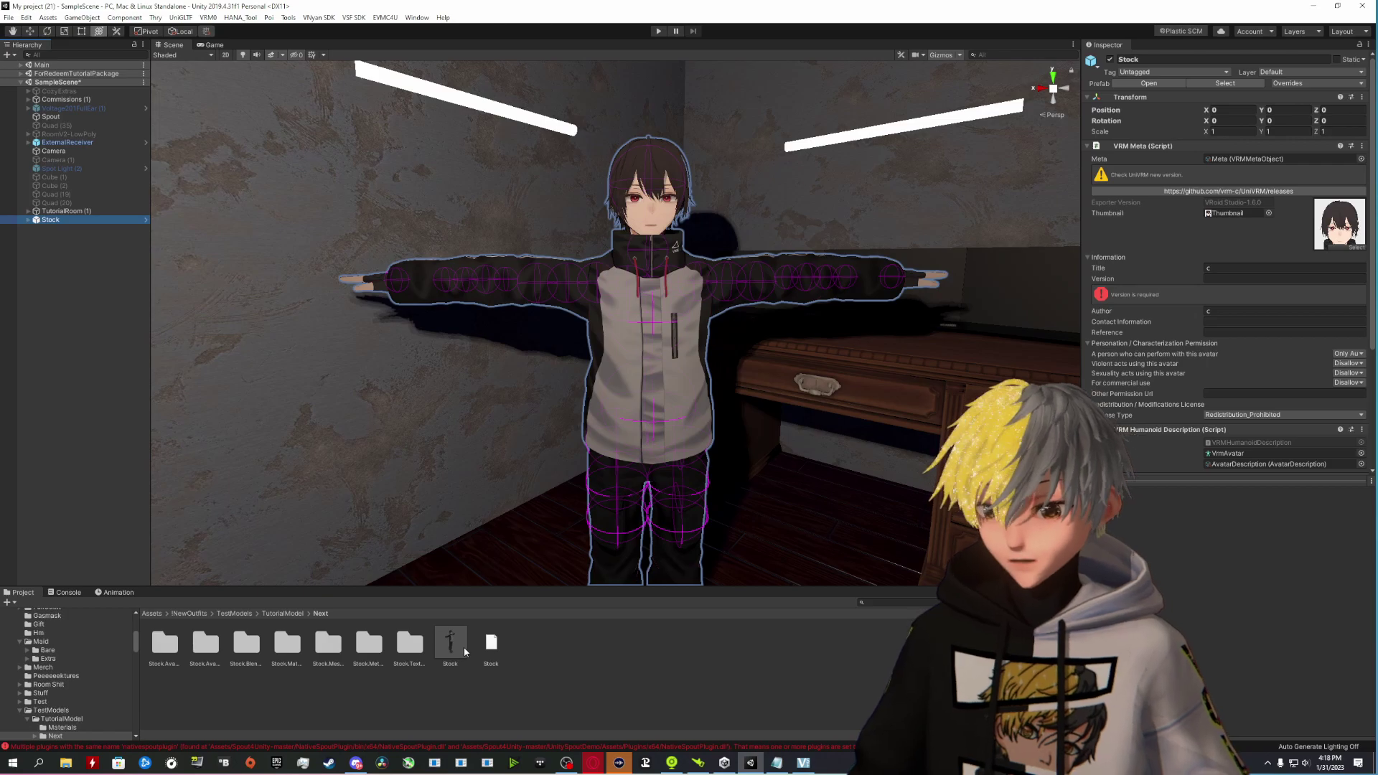
{"action": "right_click_drag", "start_coordinate": [431, 358], "coordinate": [531, 359]}
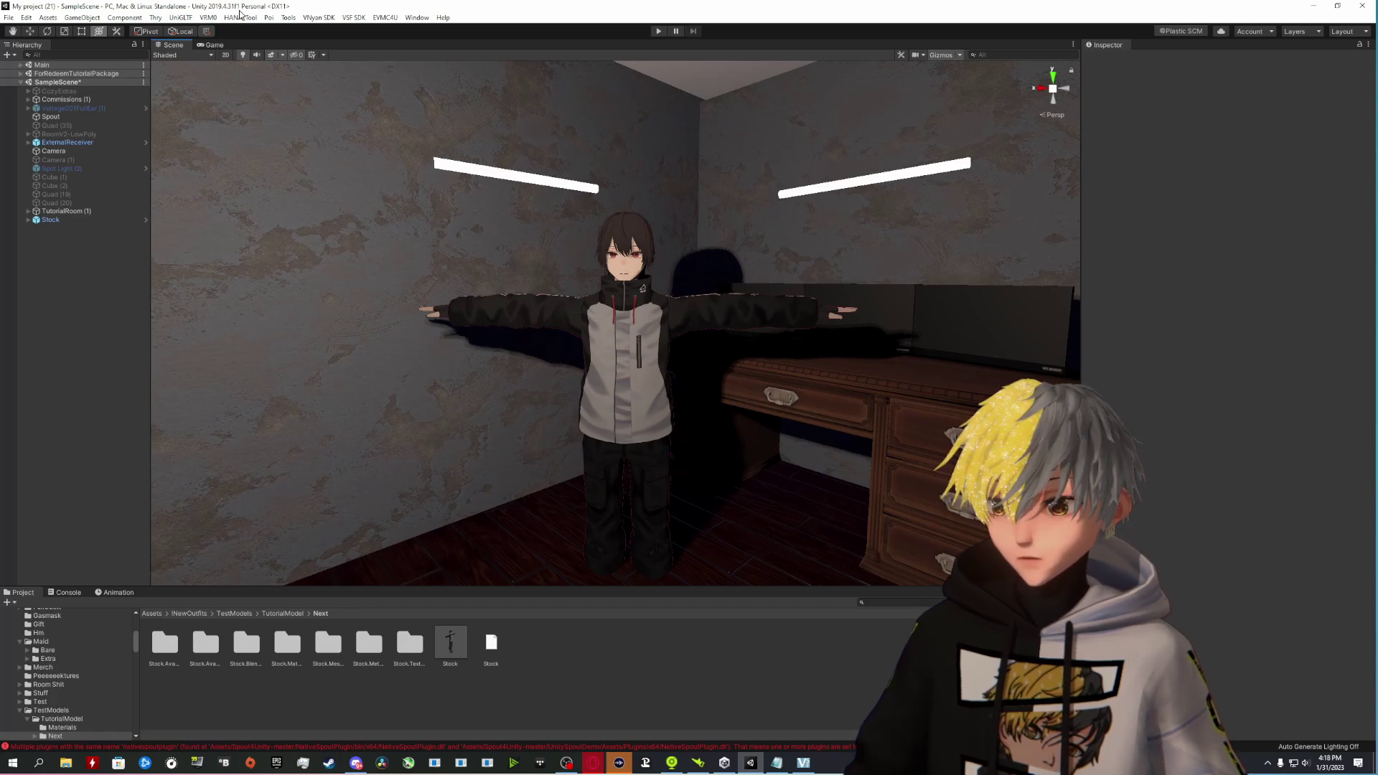
{"action": "right_click_drag", "start_coordinate": [273, 67], "coordinate": [454, 248]}
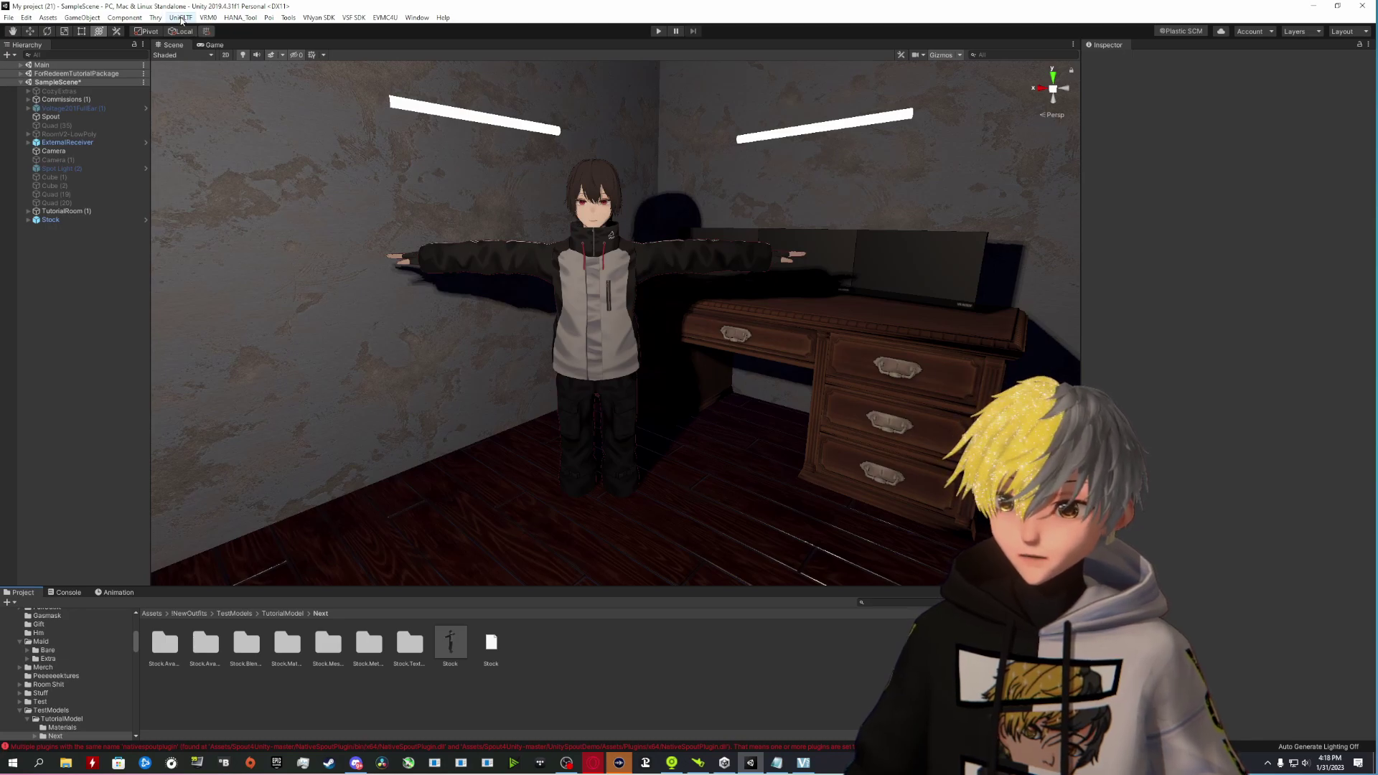
{"action": "left_click", "coordinate": [208, 19]}
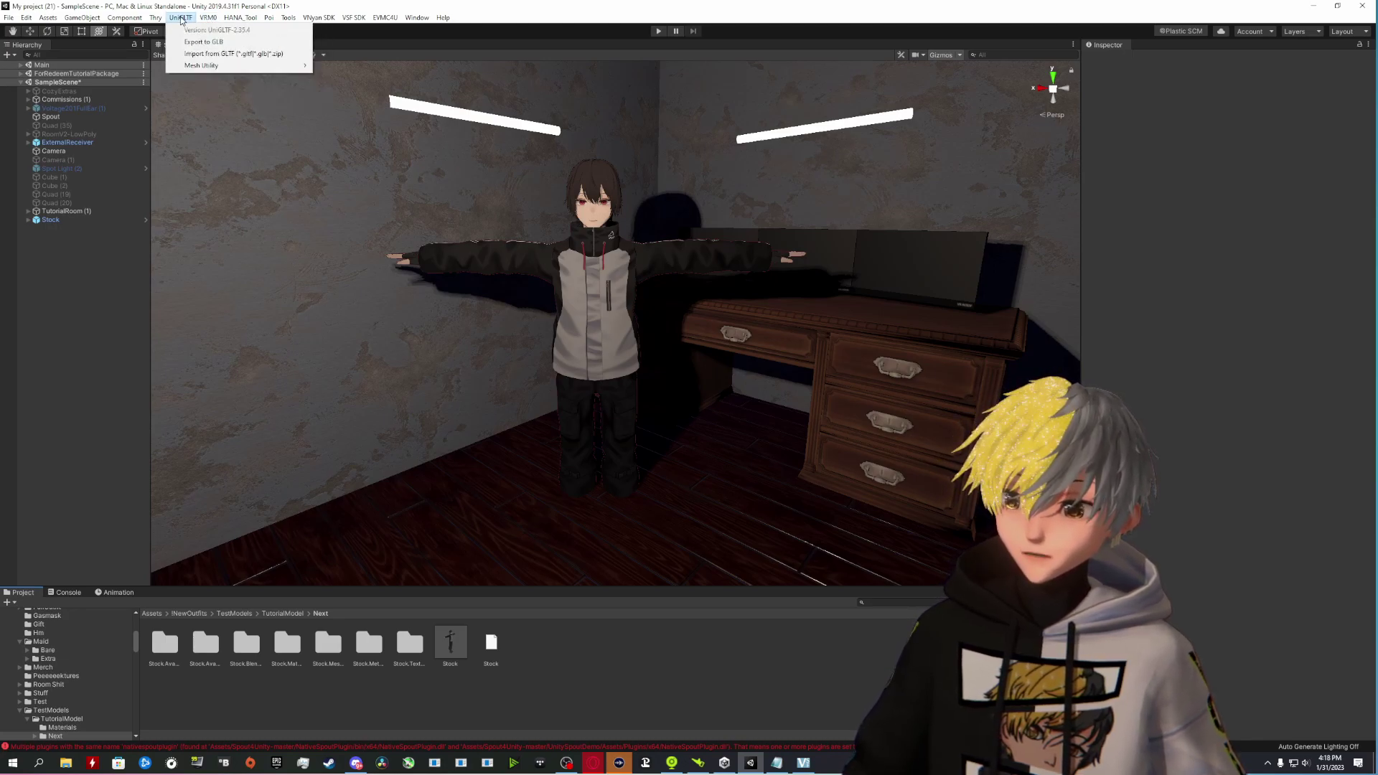
{"action": "mouse_move", "coordinate": [199, 23]}
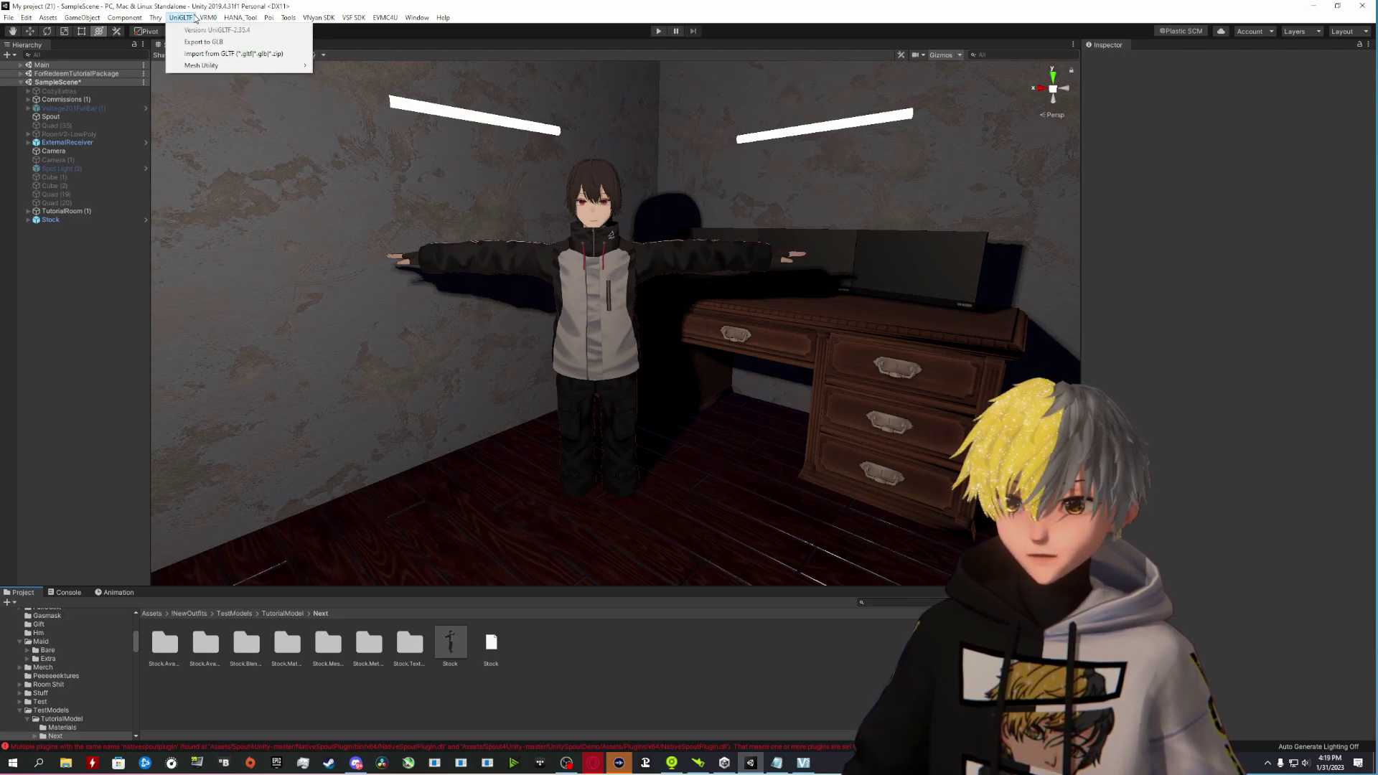
{"action": "mouse_move", "coordinate": [271, 20]}
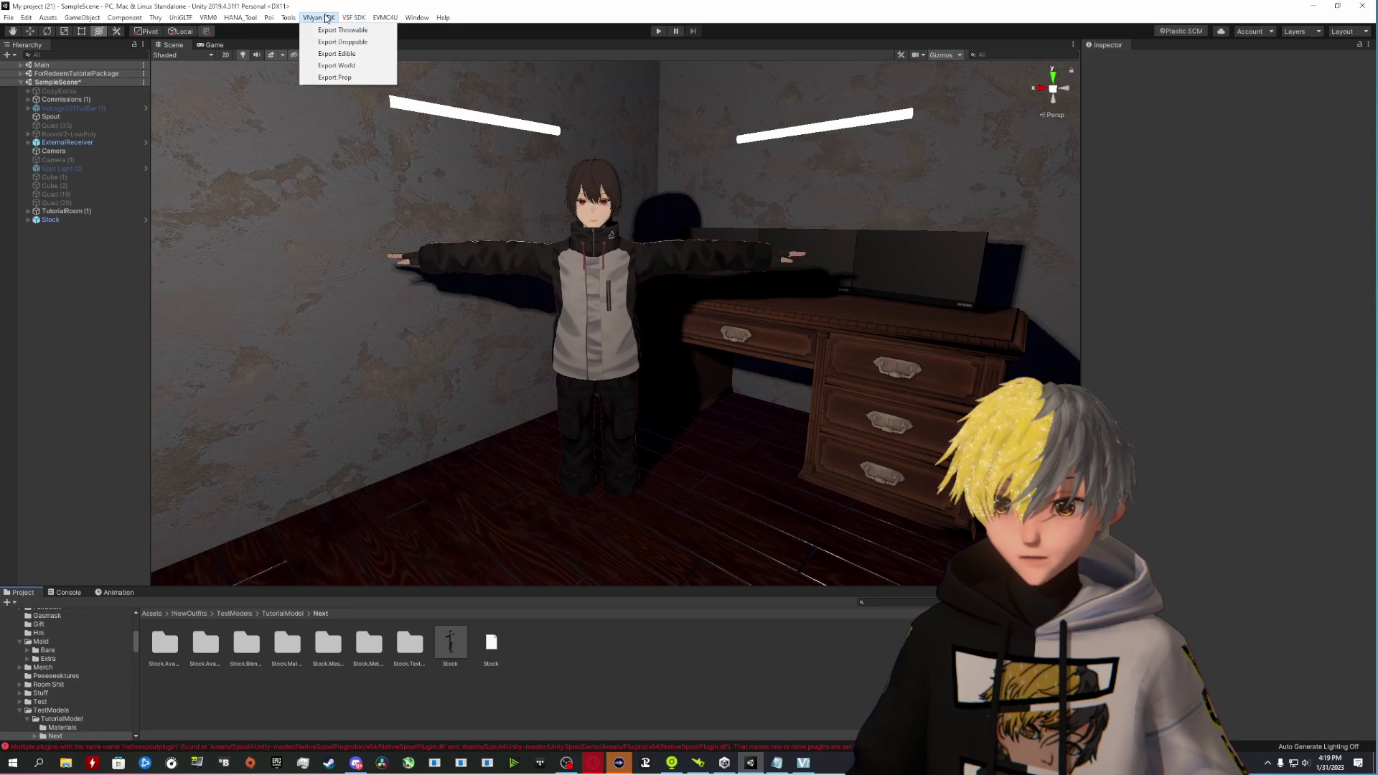
{"action": "mouse_move", "coordinate": [341, 13]}
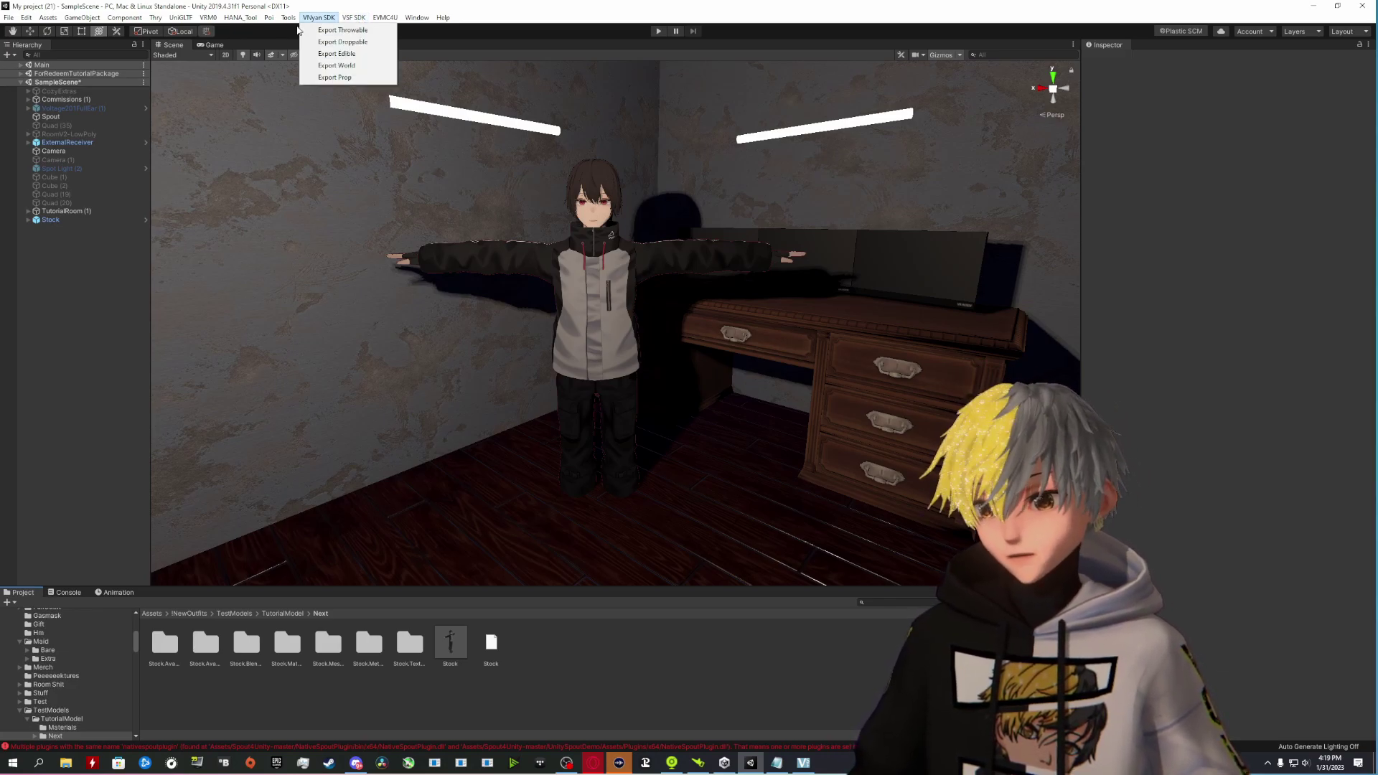
{"action": "left_click", "coordinate": [52, 344]}
{"action": "right_click_drag", "start_coordinate": [632, 244], "coordinate": [636, 279]}
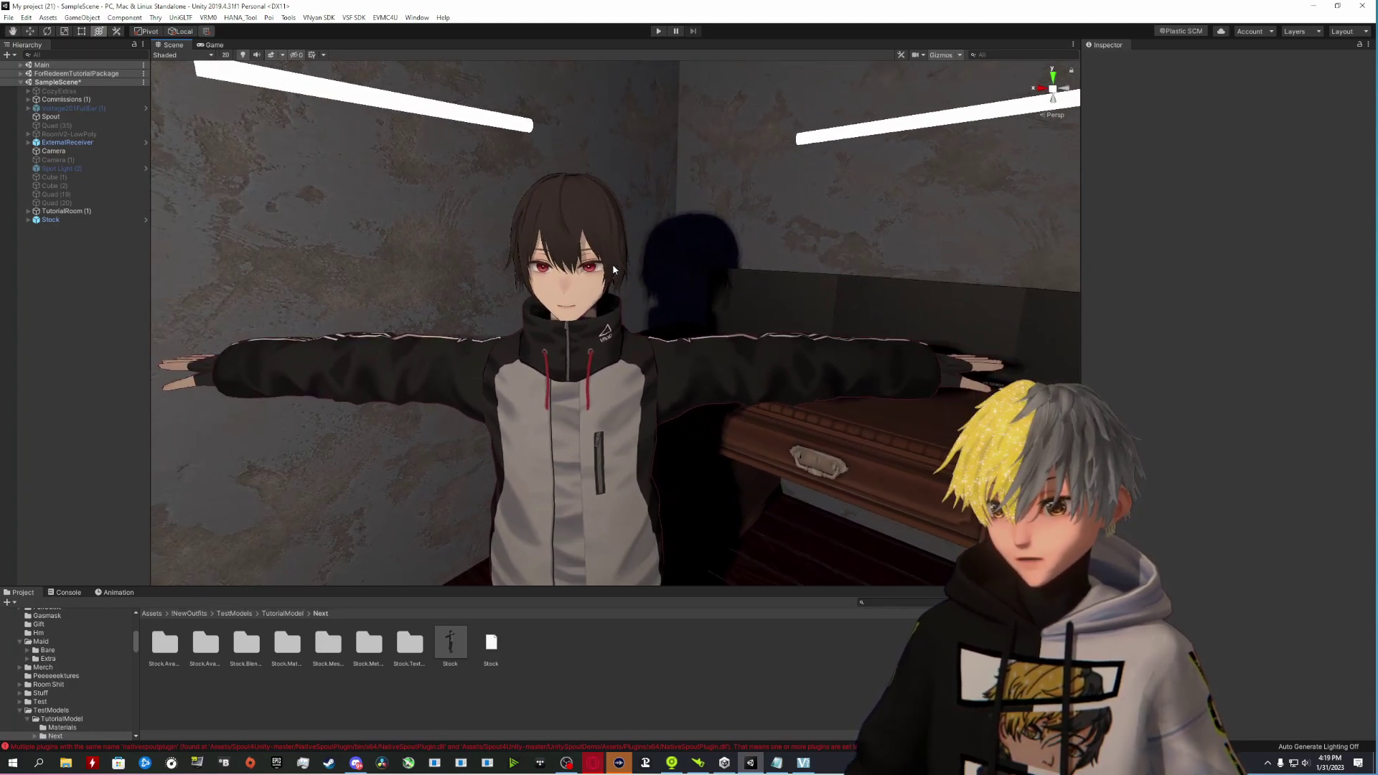
Step: Expand Stock and TutorialRoom (1) in the Hierarchy to show their child objects
{"action": "left_click", "coordinate": [29, 220]}
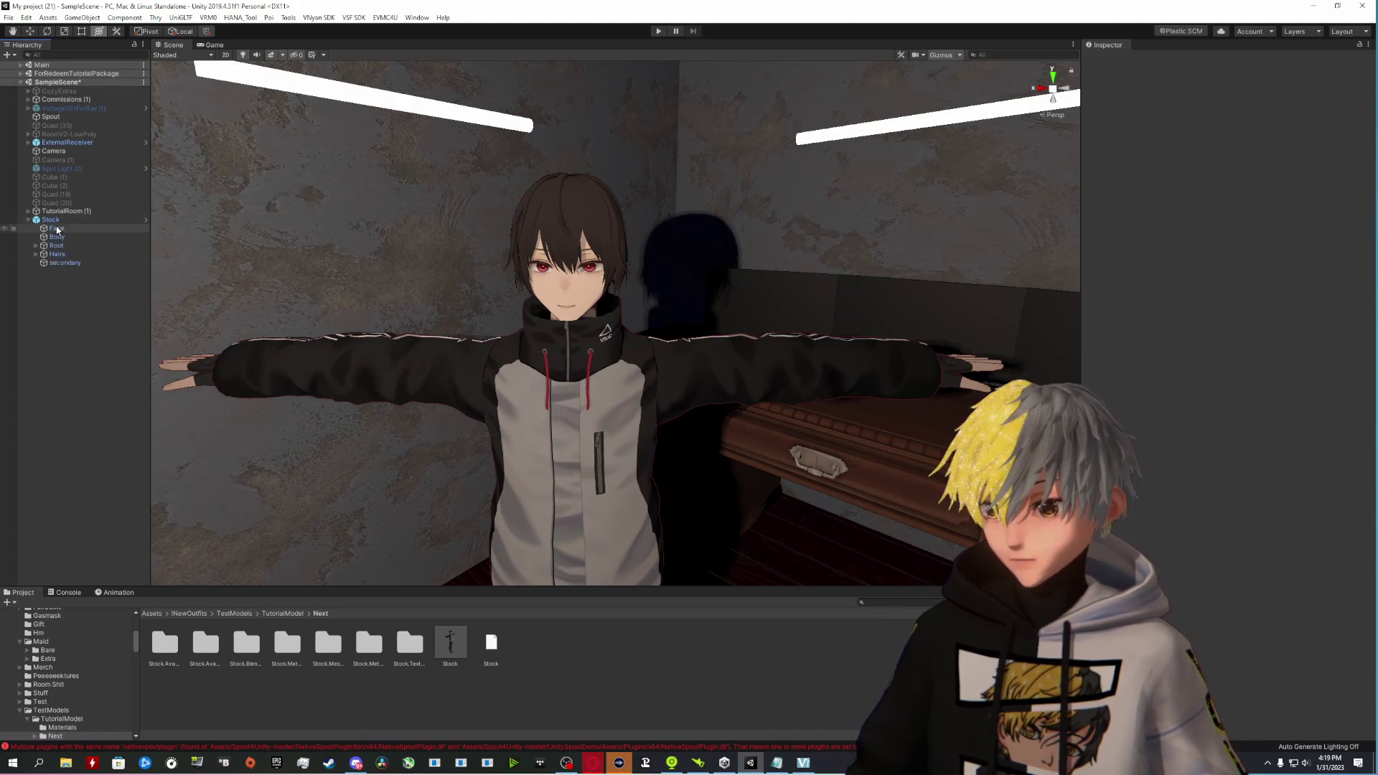
{"action": "left_click", "coordinate": [29, 211]}
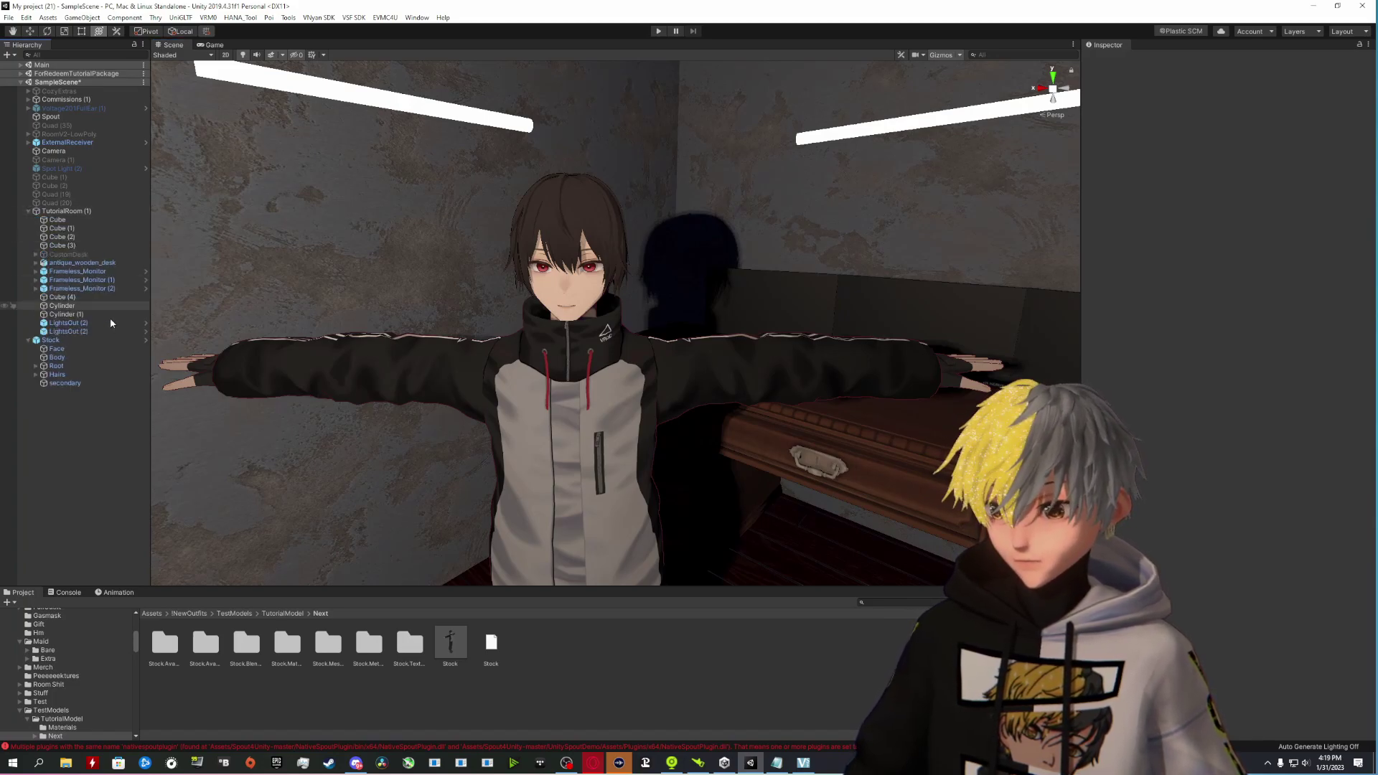
Step: Inspect the LightsOut (2) and Light1 lights, tidying the Hierarchy foldouts
{"action": "left_click", "coordinate": [72, 332]}
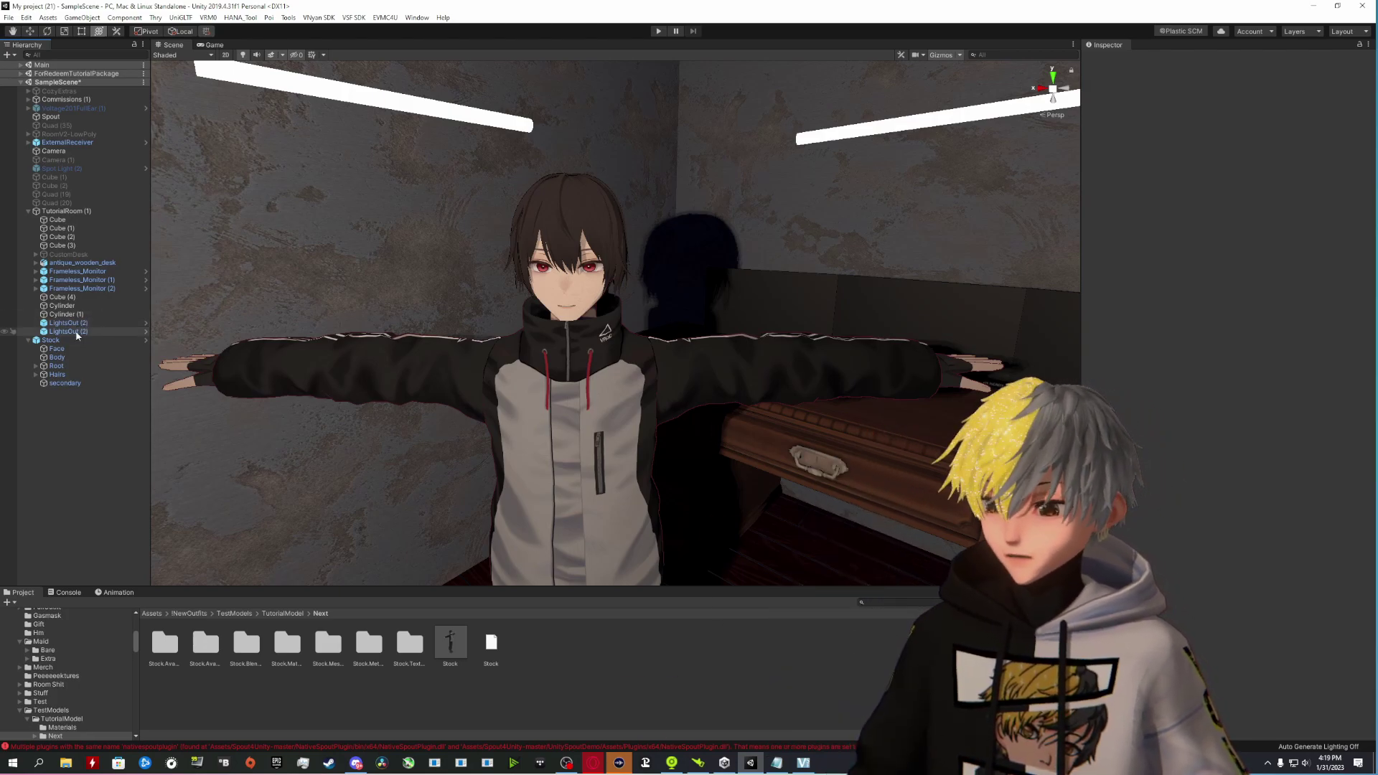
{"action": "left_click", "coordinate": [29, 212]}
{"action": "left_click", "coordinate": [29, 108]}
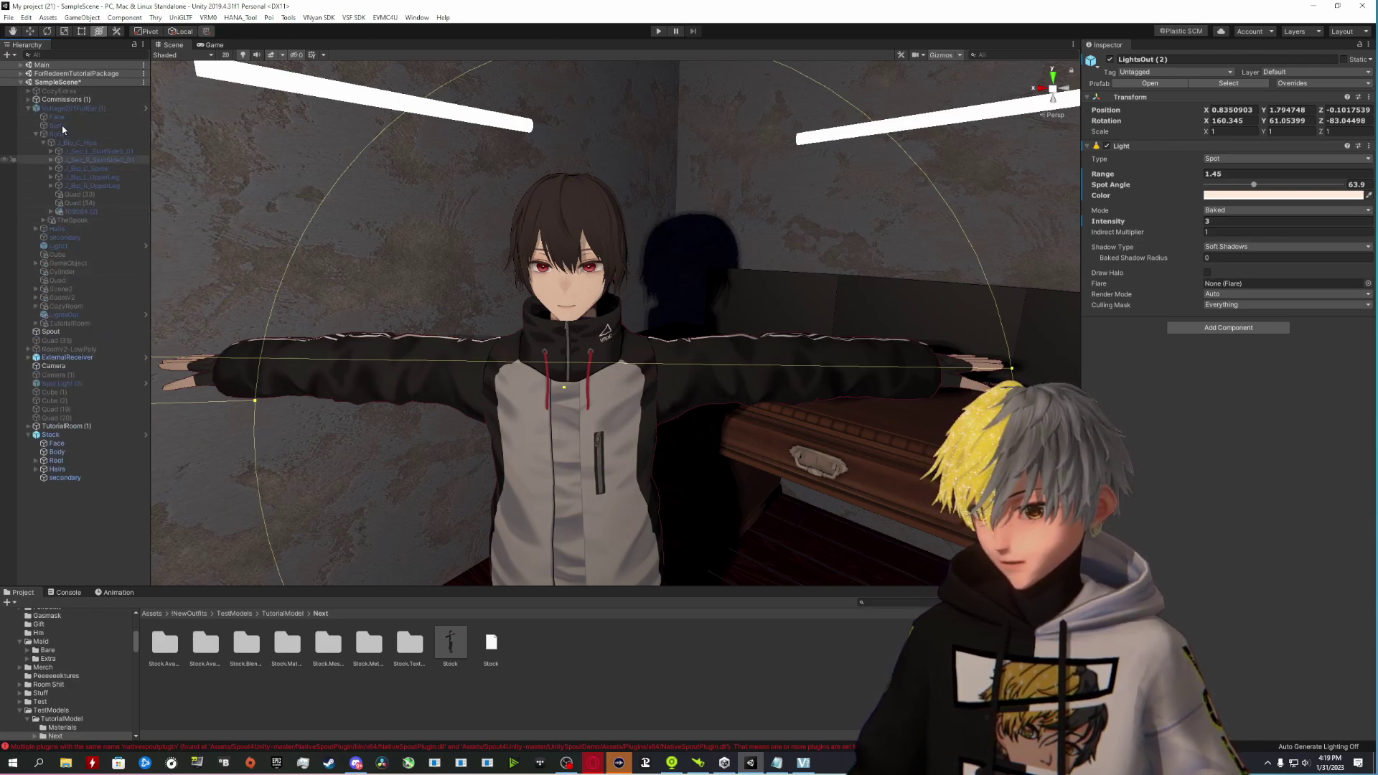
{"action": "left_click", "coordinate": [36, 135]}
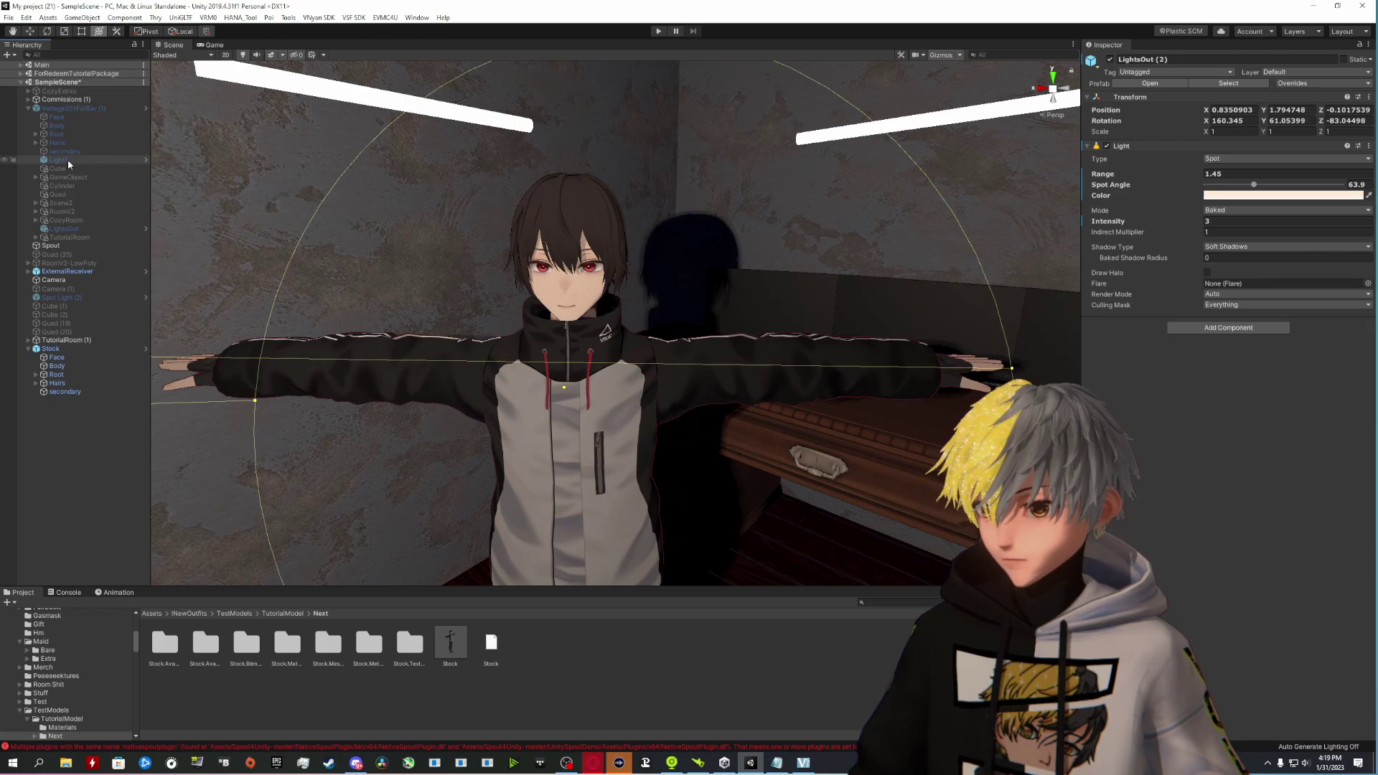
{"action": "left_click", "coordinate": [57, 159]}
Step: Duplicate the LightsOut light and parent the LightsOut (1) copy under Stock
{"action": "left_click", "coordinate": [63, 230]}
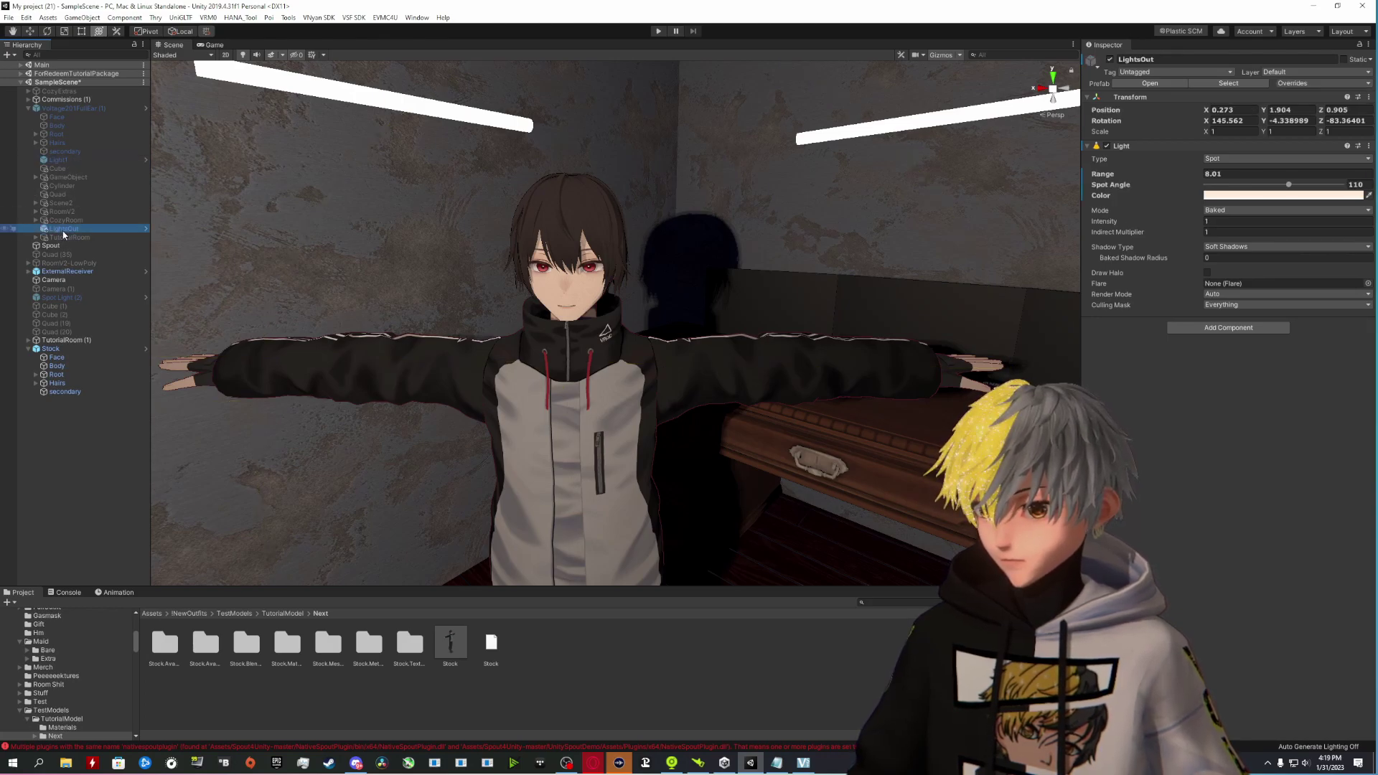
{"action": "key", "text": "ctrl+d"}
{"action": "left_click_drag", "start_coordinate": [63, 246], "coordinate": [56, 358]}
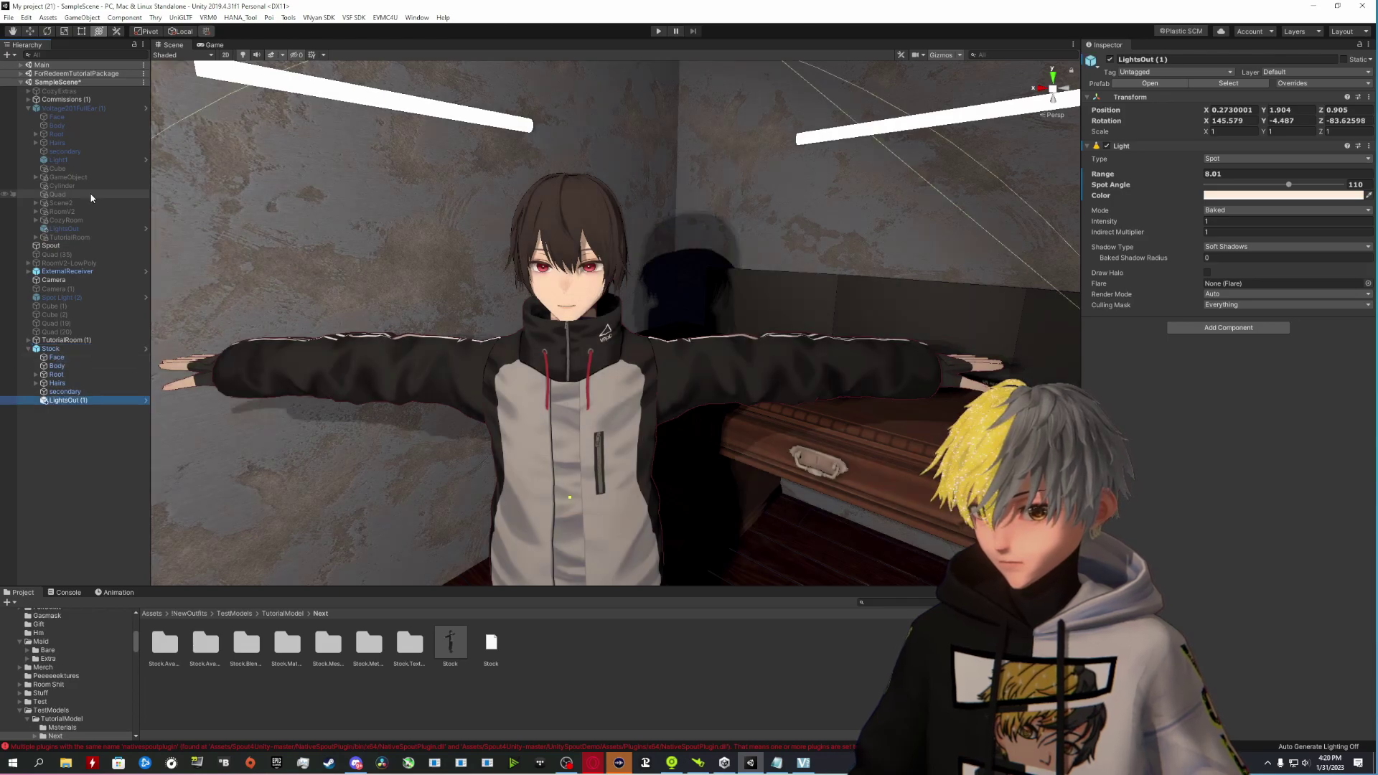
Step: Disable both LightsOut (2) room lights to dim the scene, then reselect Stock
{"action": "left_click", "coordinate": [47, 341]}
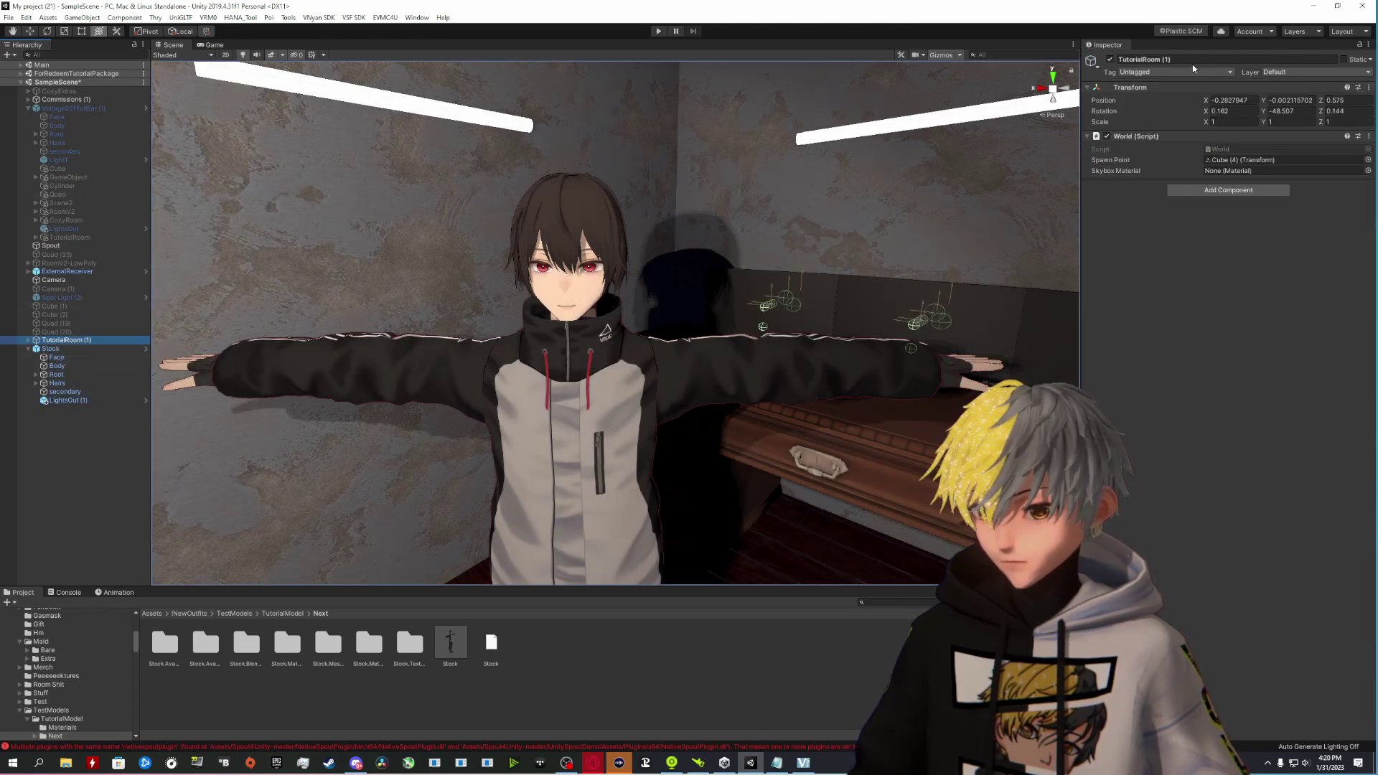
{"action": "left_click", "coordinate": [29, 340]}
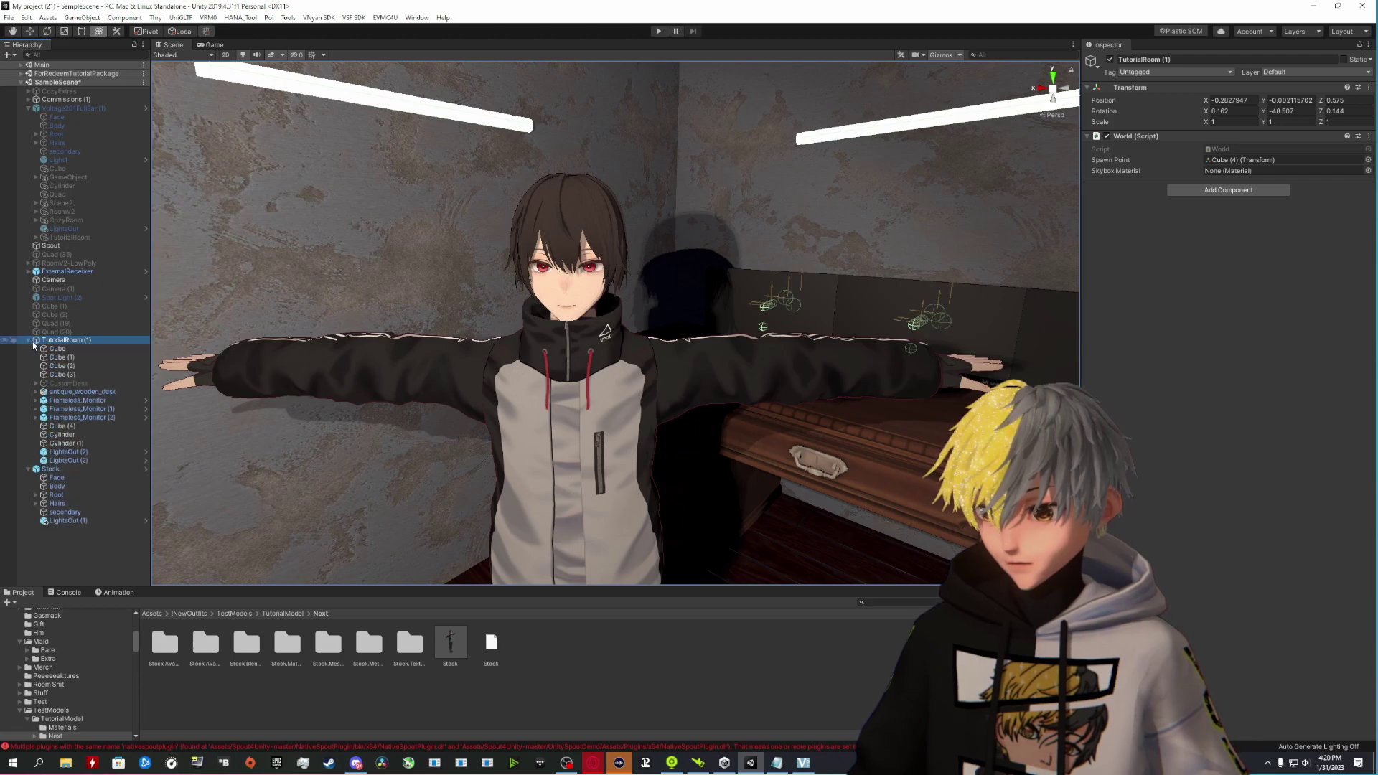
{"action": "left_click_drag", "start_coordinate": [72, 452], "coordinate": [75, 461]}
{"action": "left_click", "coordinate": [75, 461], "text": "ctrl"}
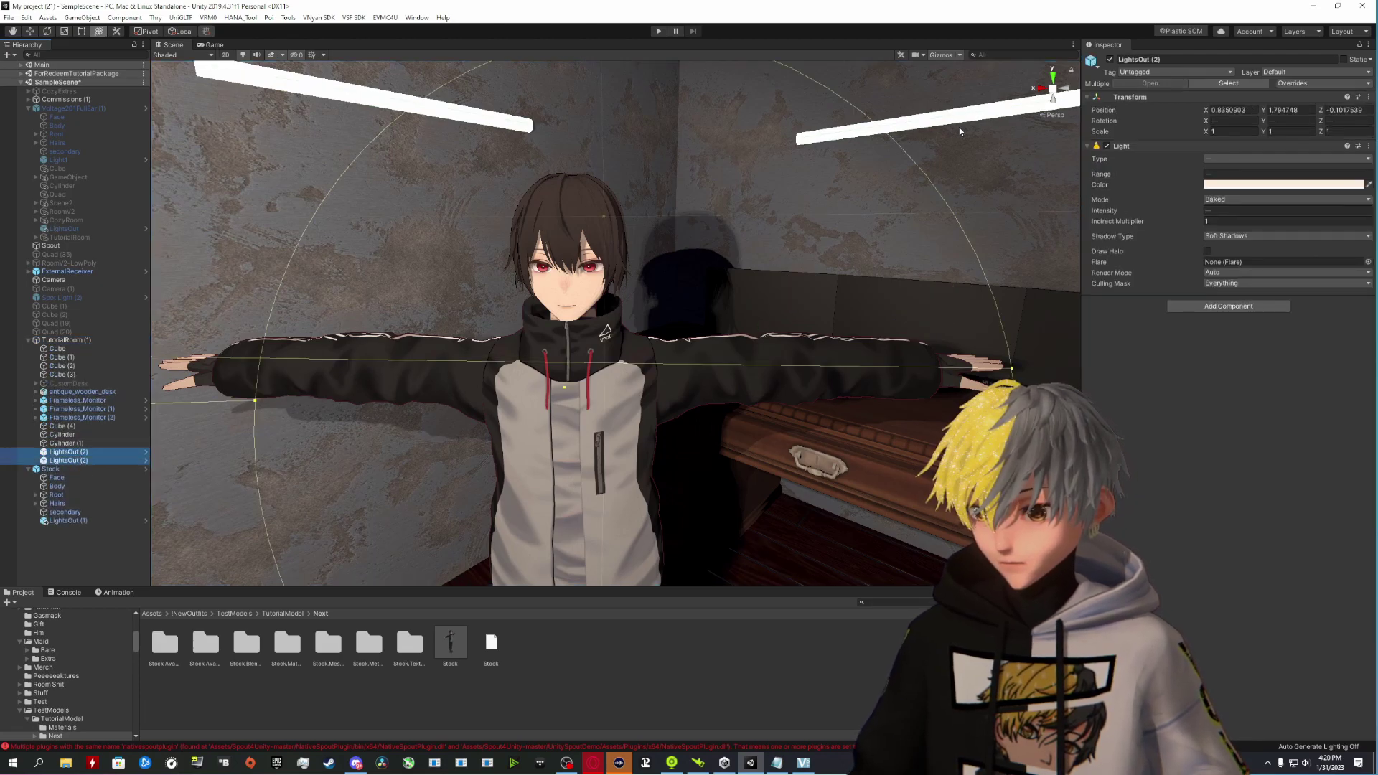
{"action": "left_click", "coordinate": [1110, 59]}
{"action": "middle_click_drag", "start_coordinate": [707, 227], "coordinate": [707, 273]}
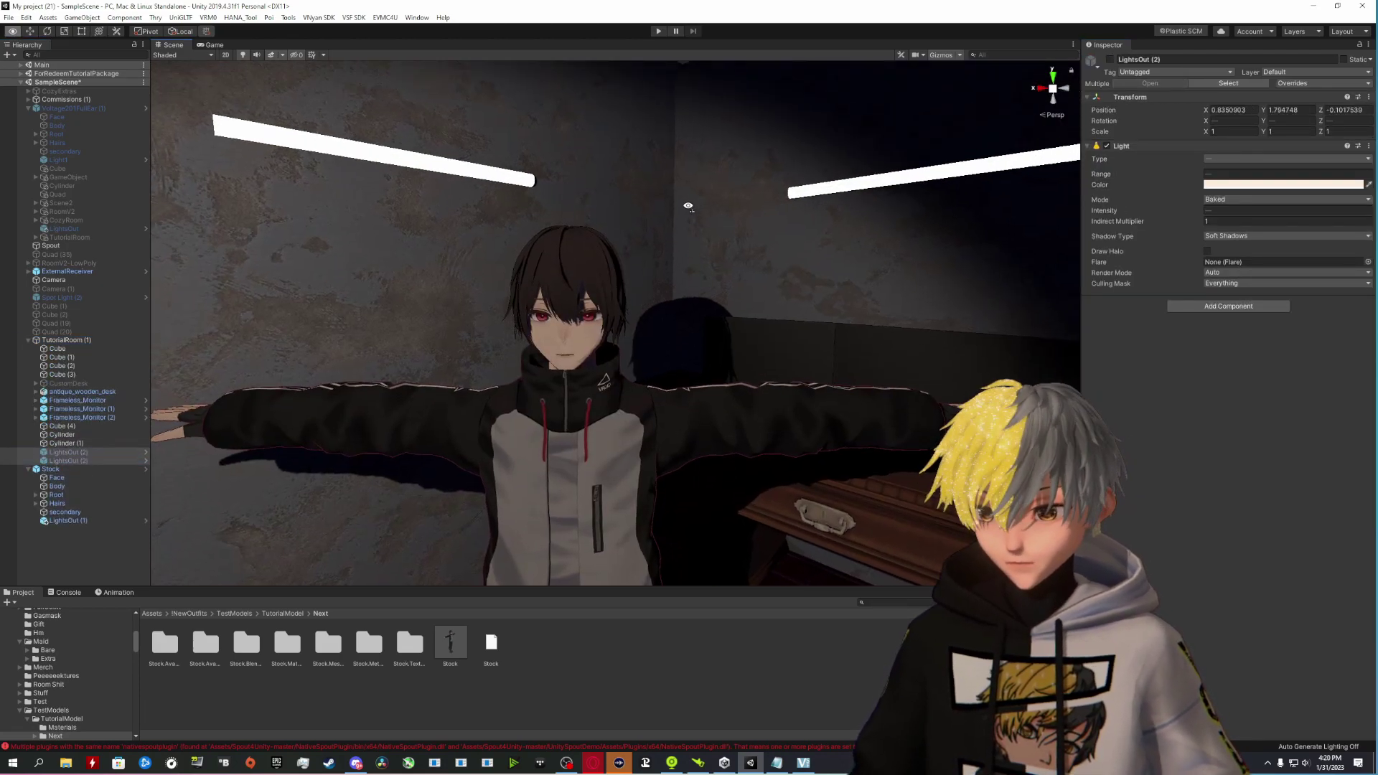
{"action": "left_click", "coordinate": [29, 340]}
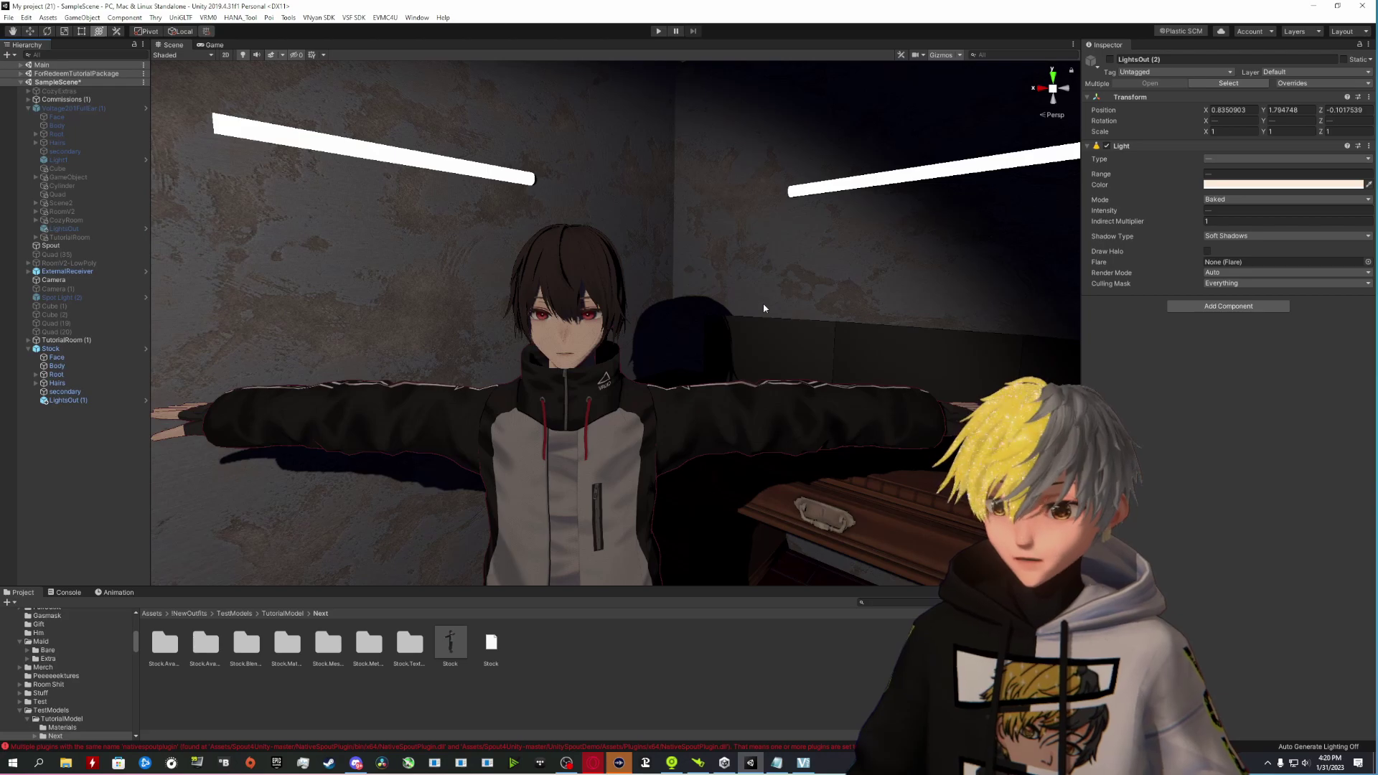
{"action": "middle_click_drag", "start_coordinate": [765, 308], "coordinate": [826, 262]}
{"action": "left_click", "coordinate": [51, 348]}
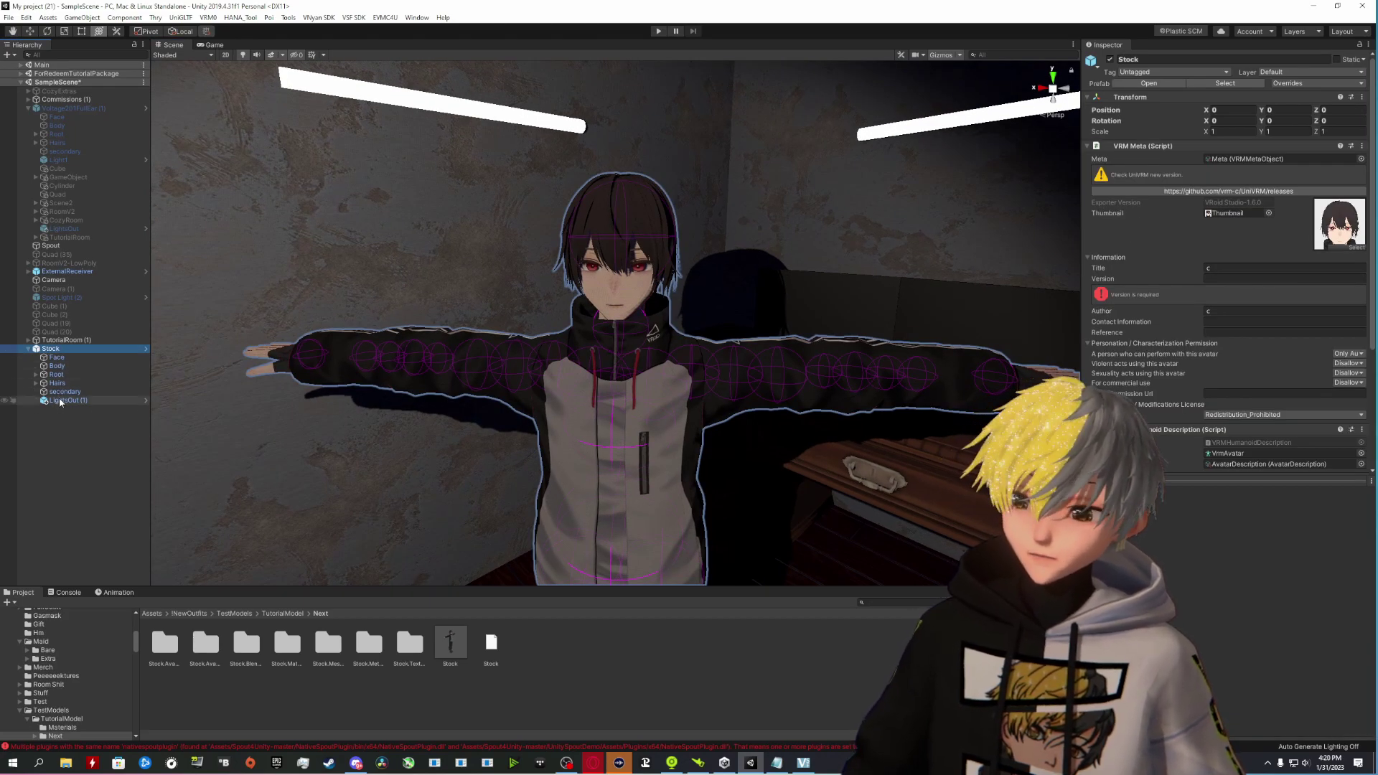
Step: Browse the top-level Assets folder and its Plugins subfolder in the Project window
{"action": "left_click", "coordinate": [151, 614]}
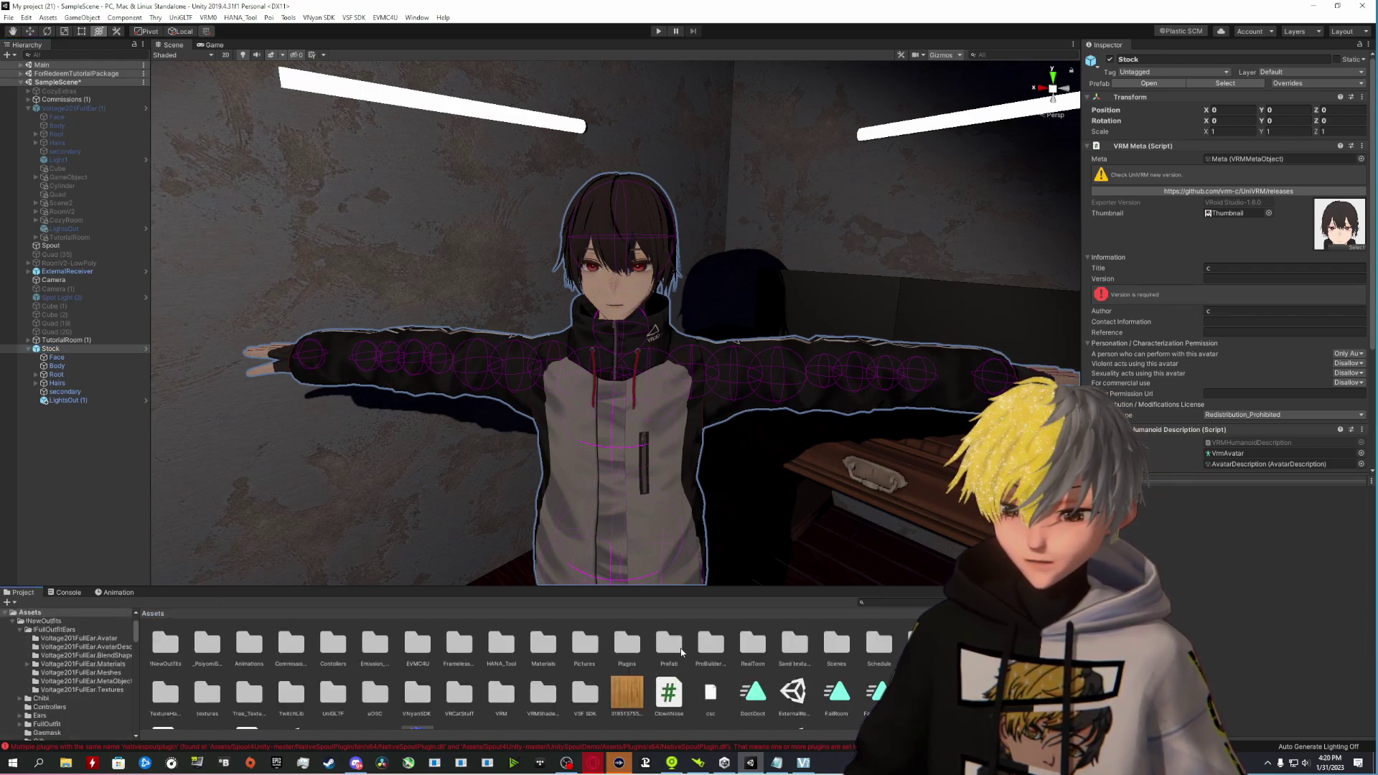
{"action": "double_click", "coordinate": [626, 656]}
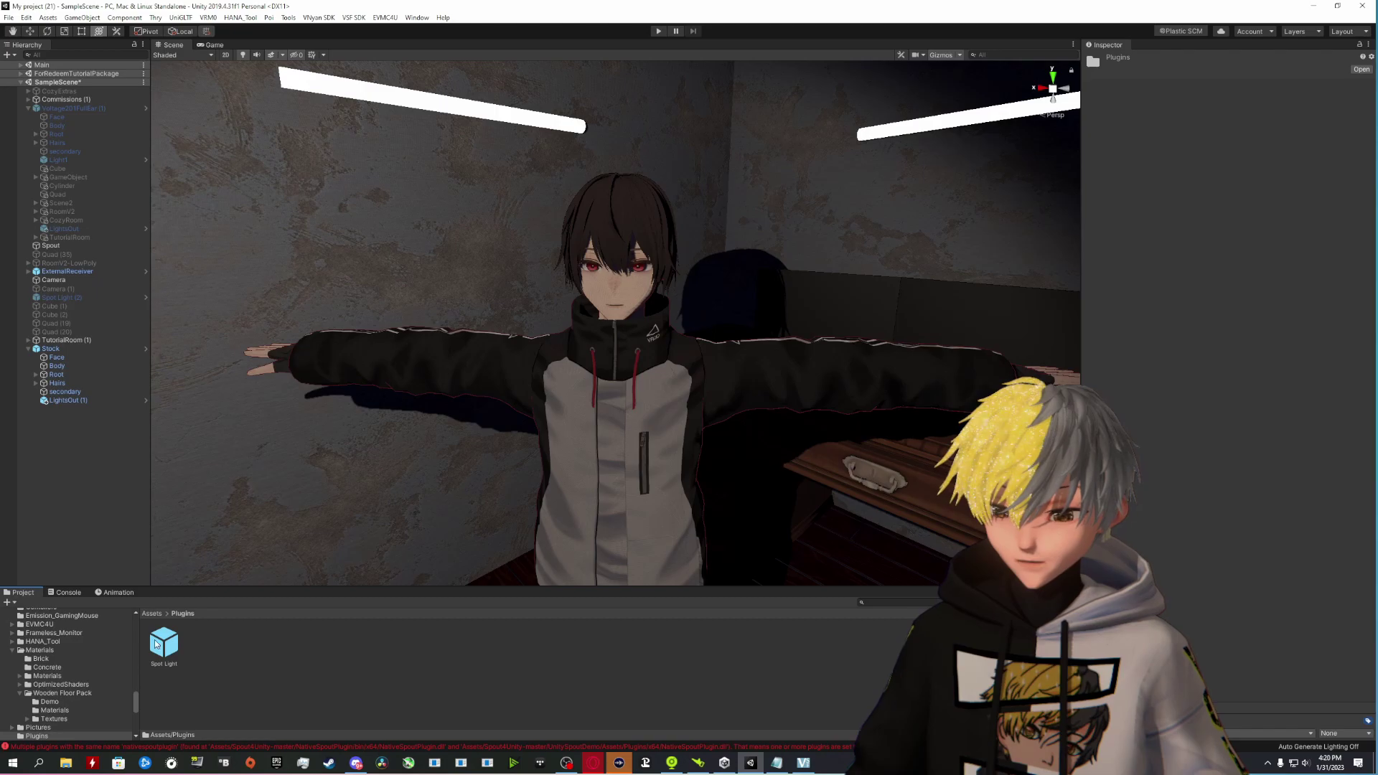
{"action": "left_click", "coordinate": [151, 615]}
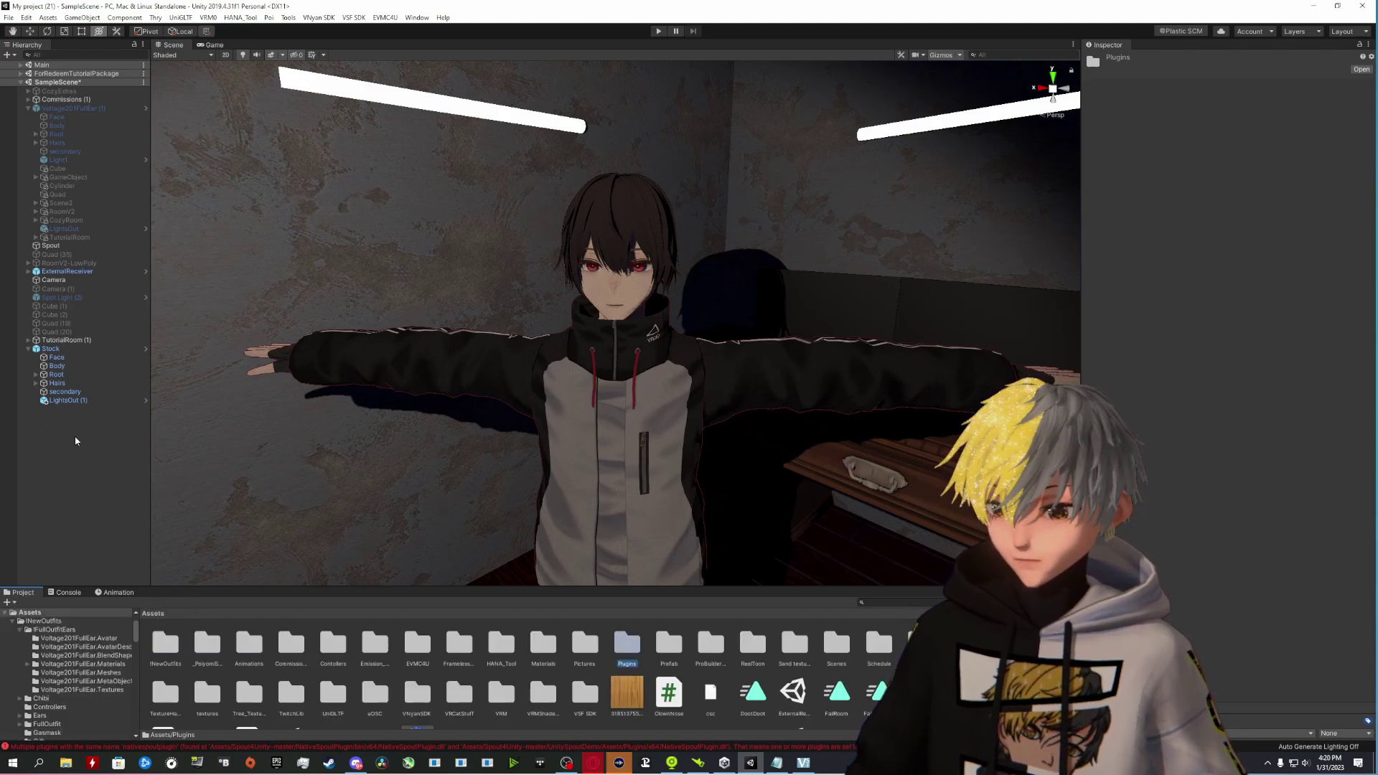
Step: Select Stock and expand it to show its LightsOut (1) child alongside Face, Body, Root
{"action": "left_click", "coordinate": [58, 349]}
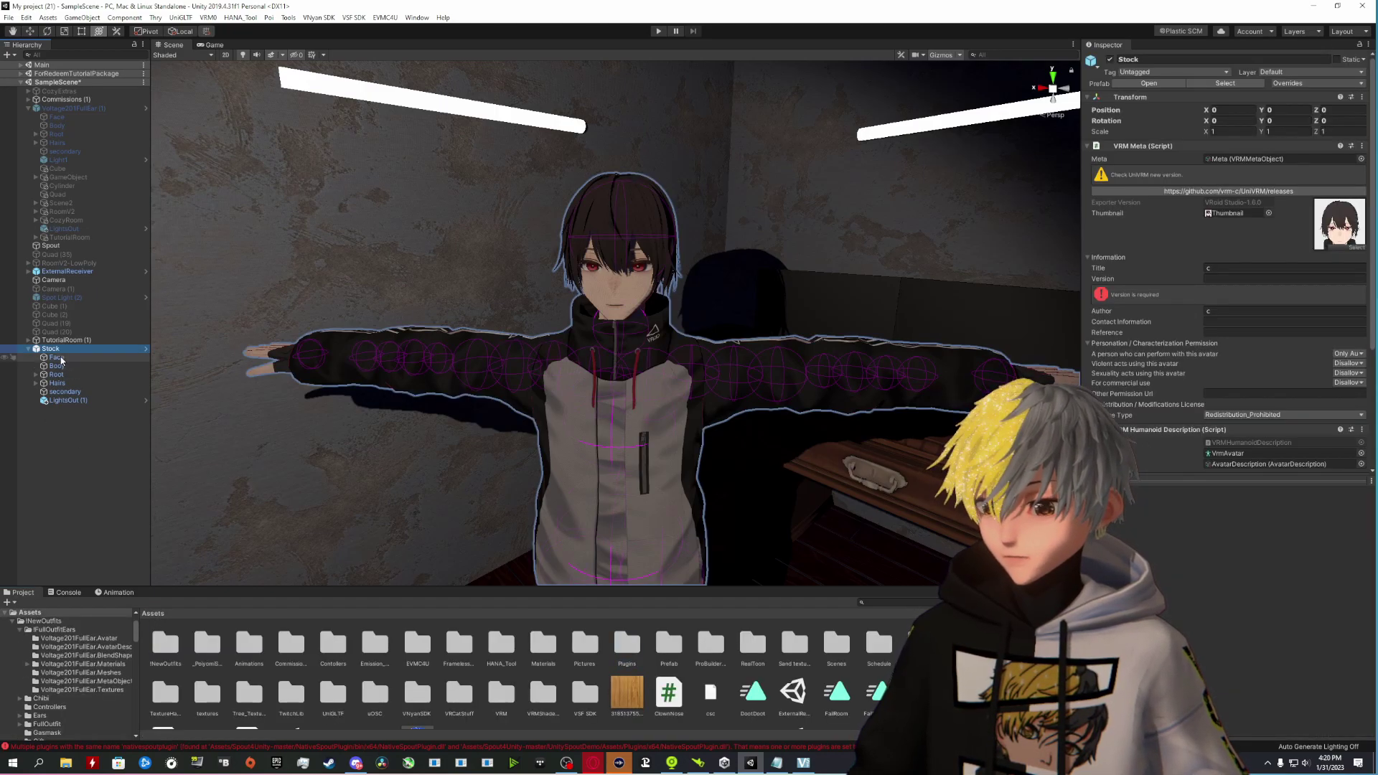
{"action": "left_click", "coordinate": [29, 348]}
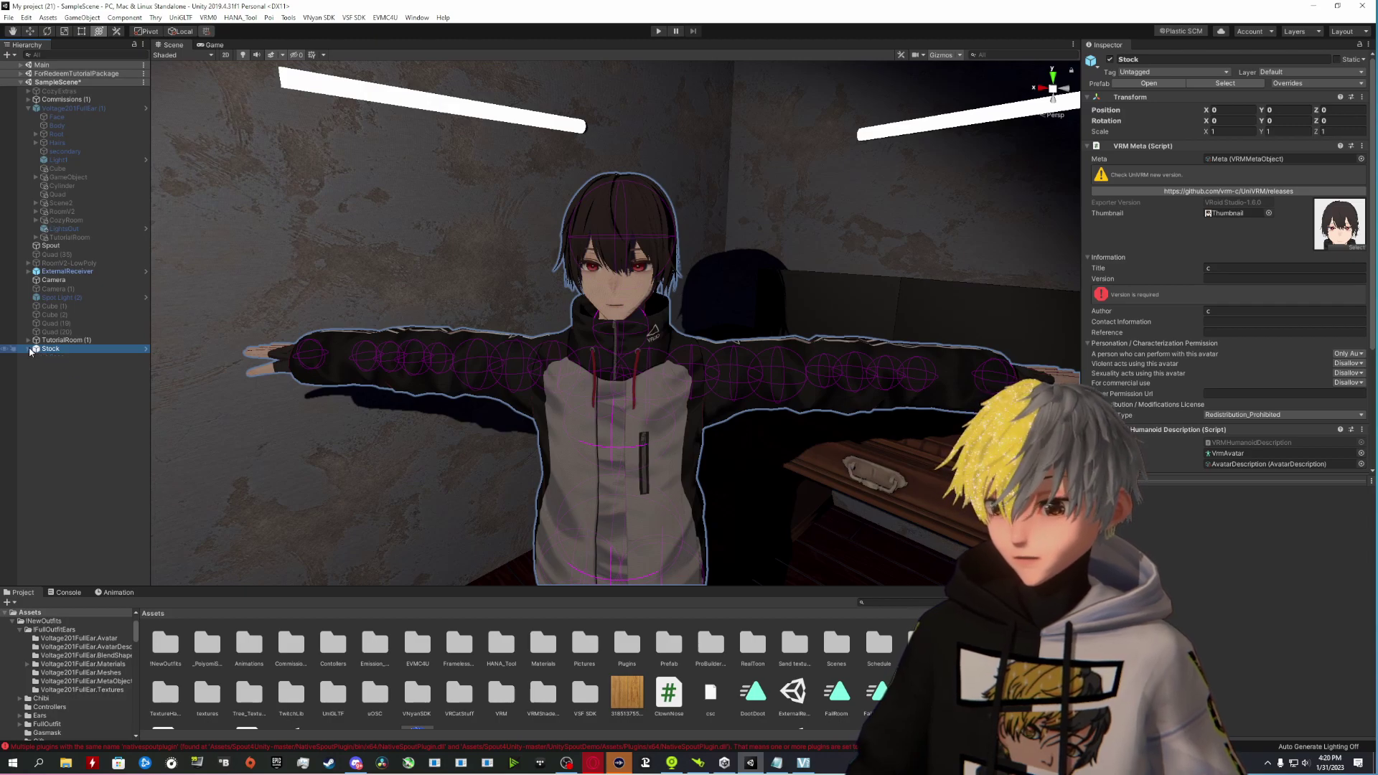
{"action": "left_click", "coordinate": [29, 349]}
{"action": "left_click", "coordinate": [30, 348]}
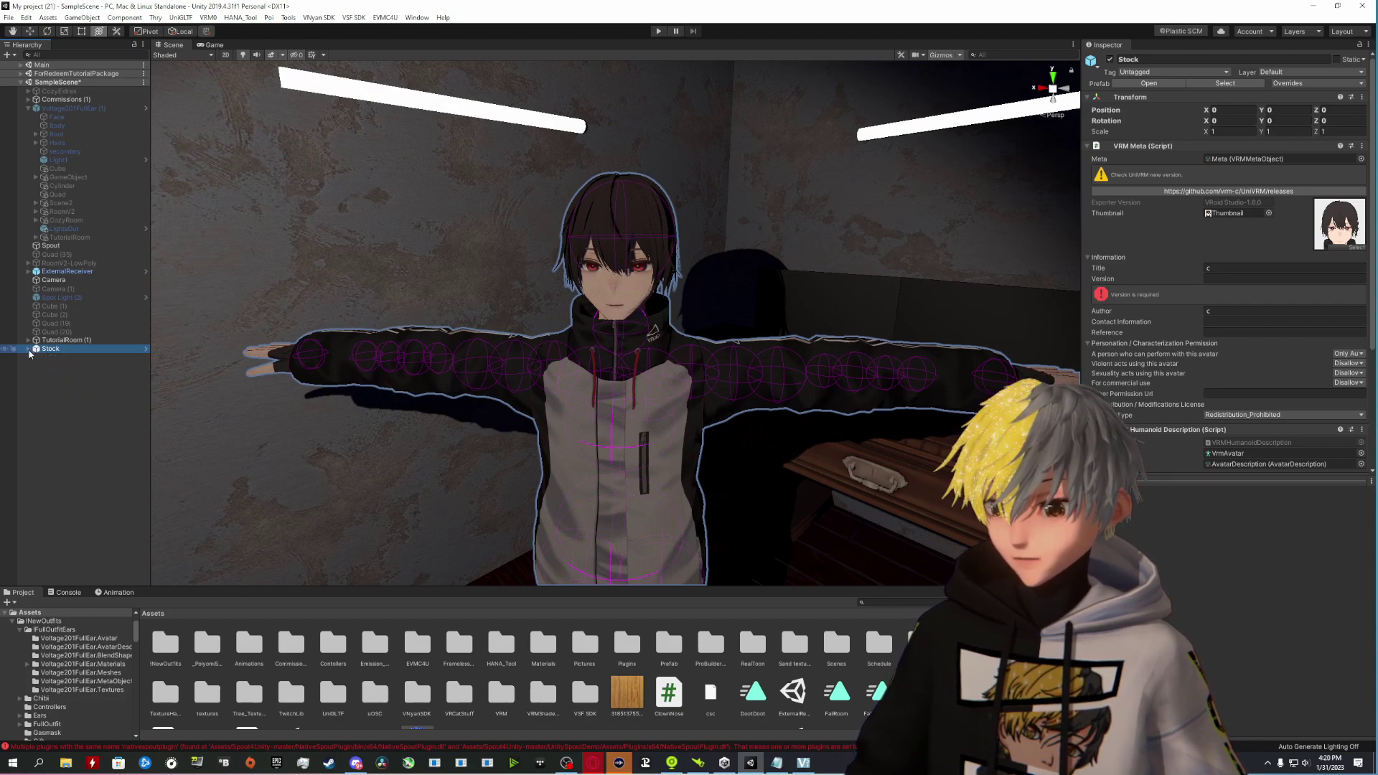
{"action": "left_click", "coordinate": [29, 349]}
{"action": "left_click", "coordinate": [29, 349]}
{"action": "left_click", "coordinate": [29, 349]}
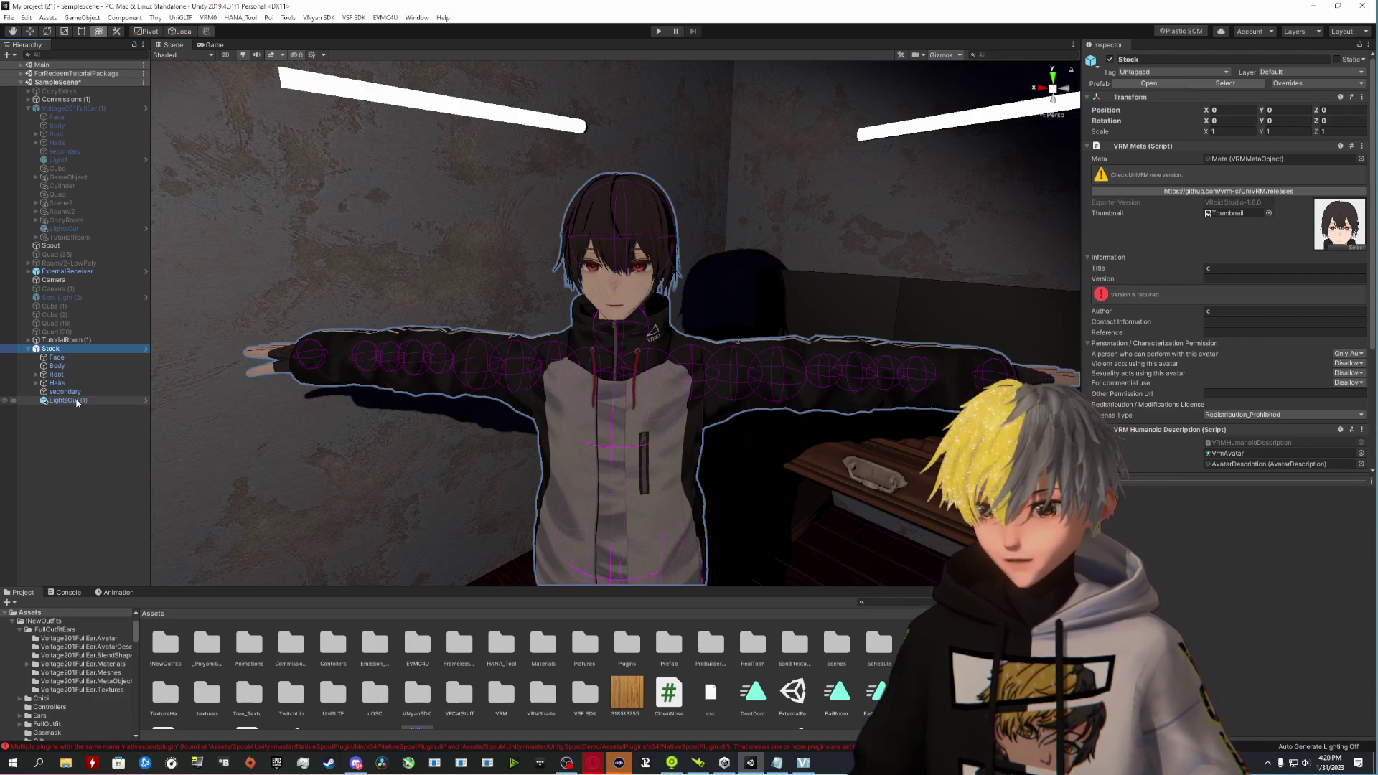
{"action": "scroll", "coordinate": [478, 360], "scroll_direction": "down", "scroll_amount": 5}
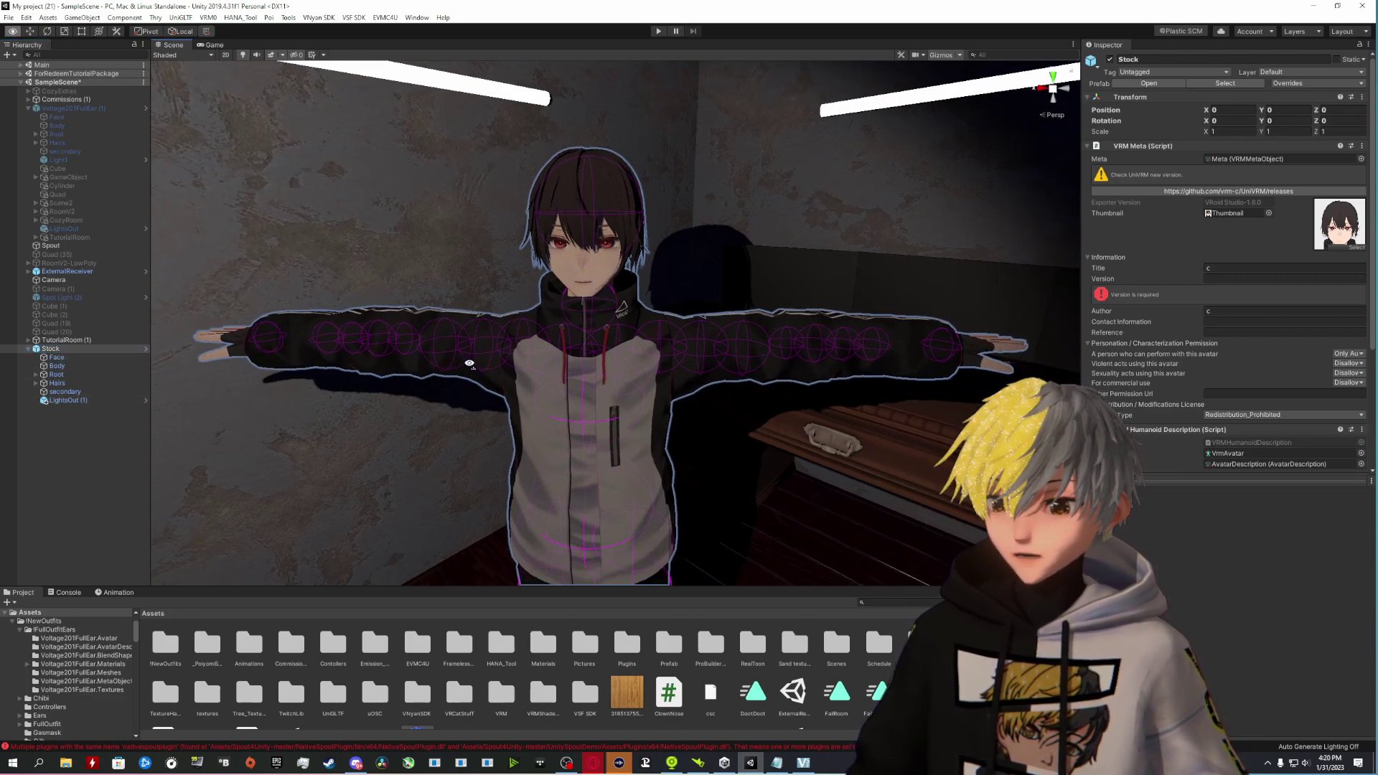
{"action": "right_click_drag", "start_coordinate": [431, 350], "coordinate": [557, 316]}
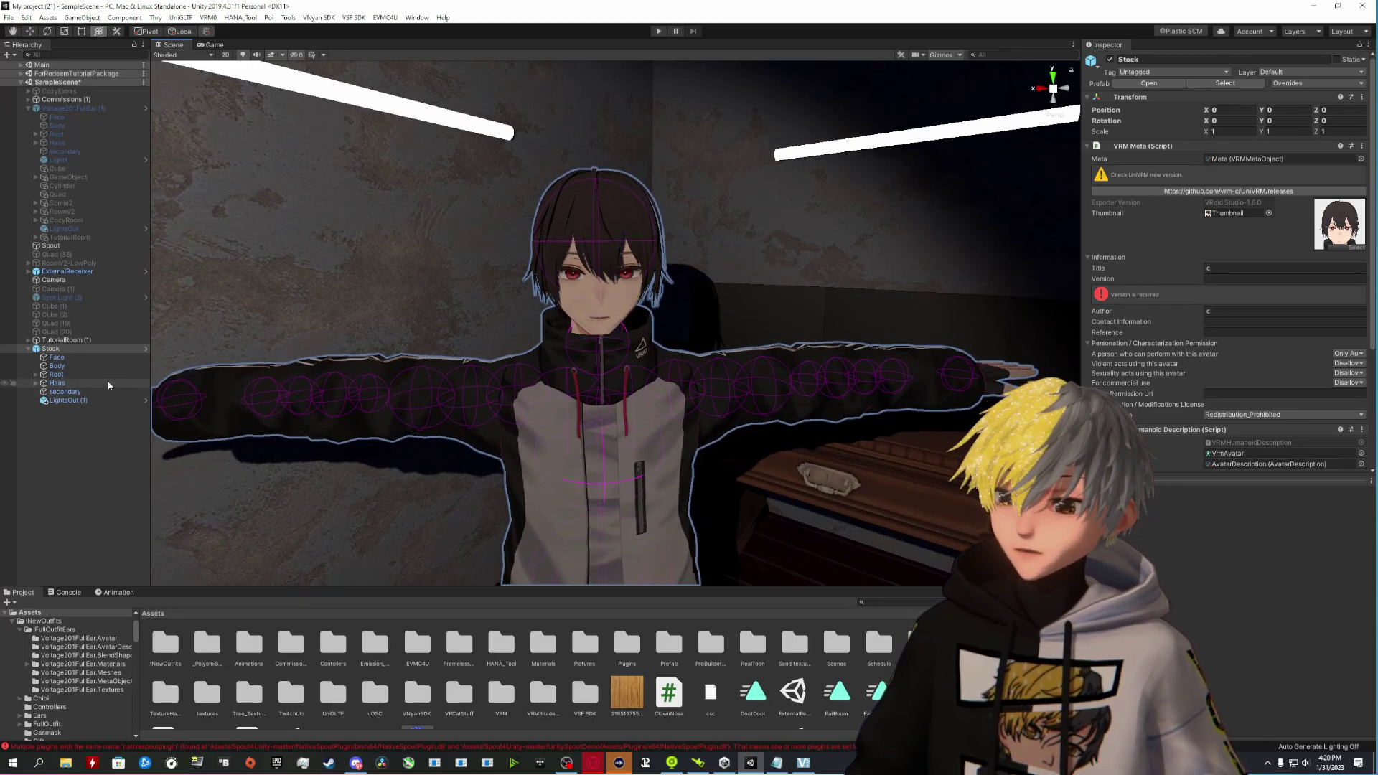
{"action": "scroll", "coordinate": [296, 362], "scroll_direction": "down", "scroll_amount": 2}
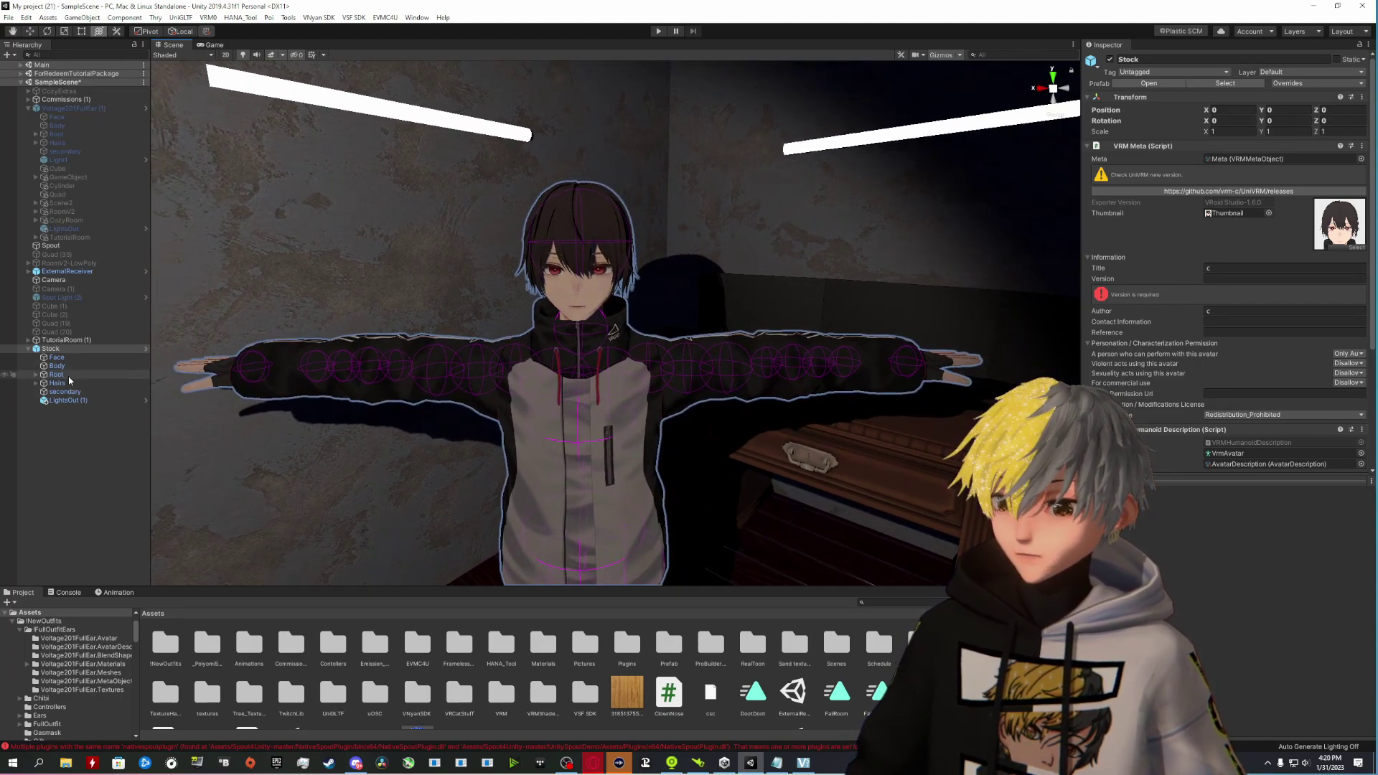